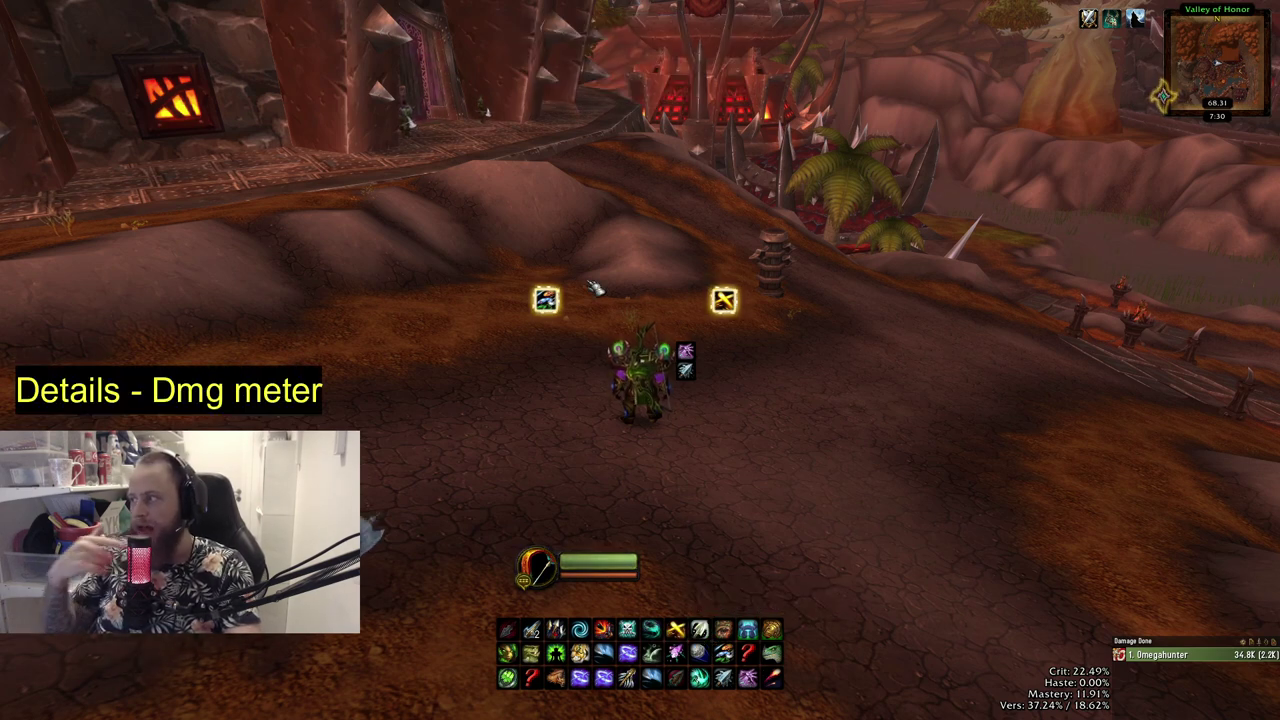
Open the player's Damage Done breakdown in the damage meter, review its Spells and Auras views, and close it
mouse_move(1172, 652)
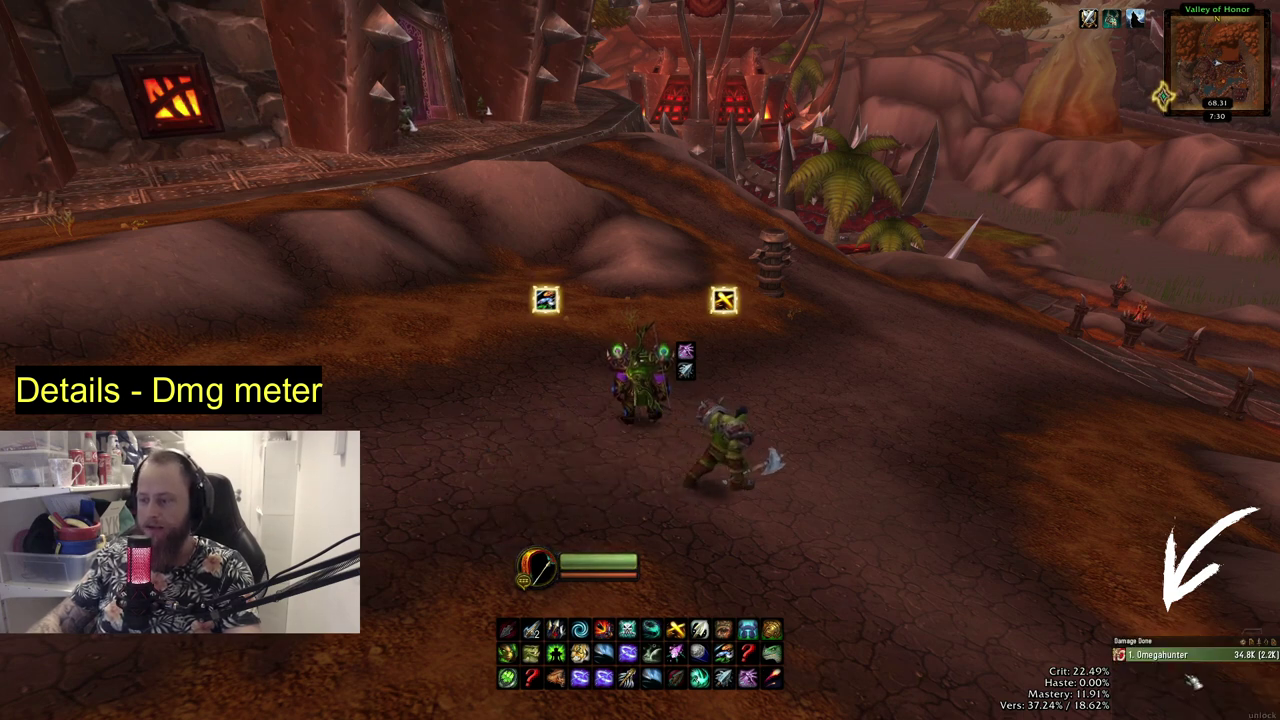
click(1165, 654)
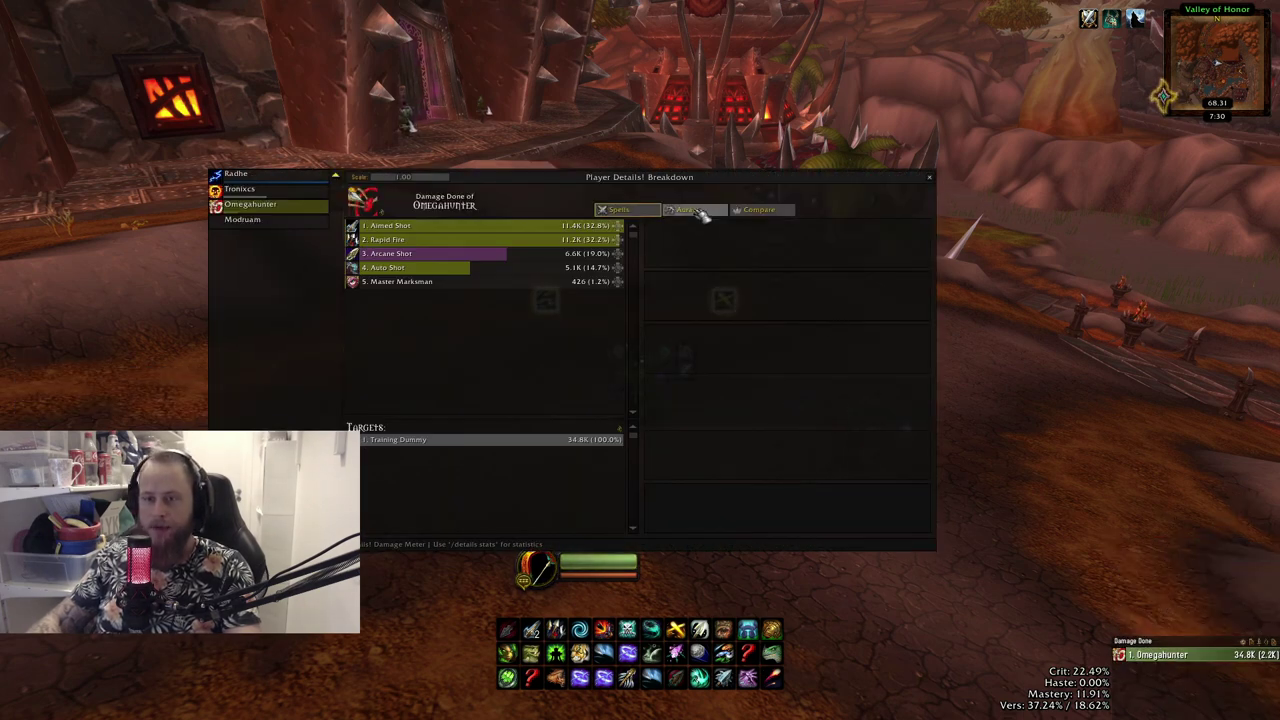
mouse_move(495, 272)
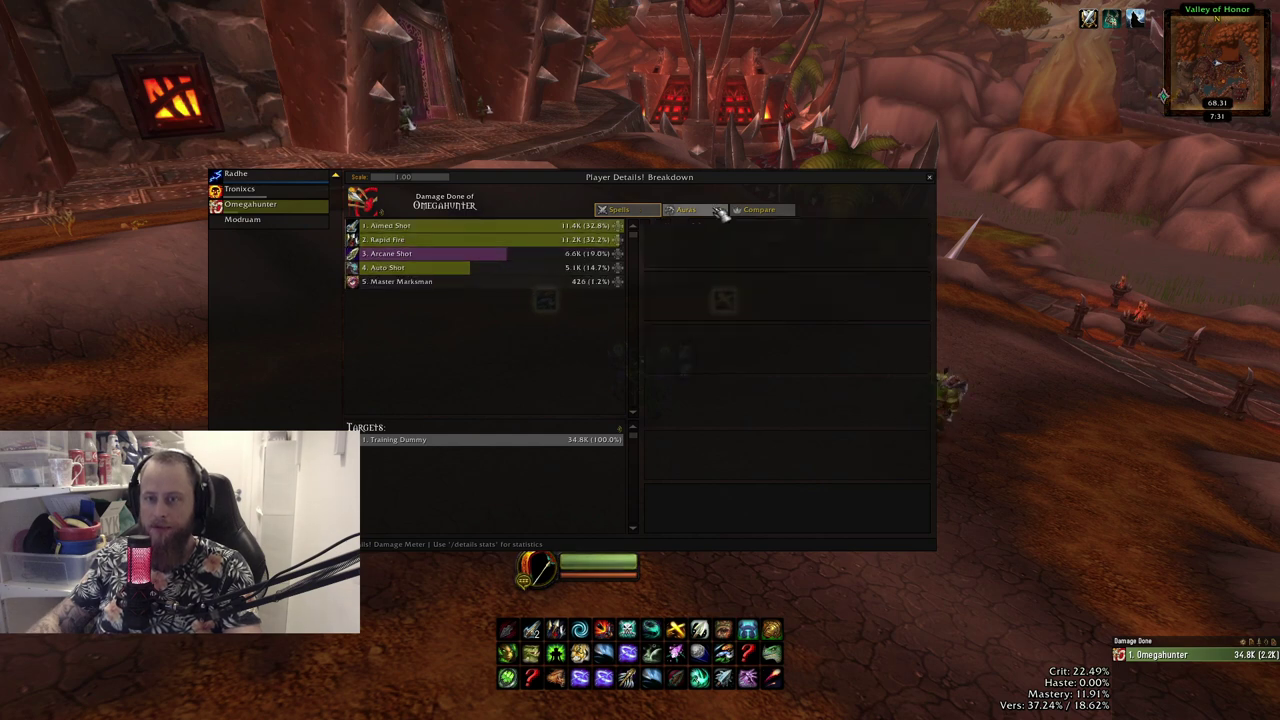
click(718, 209)
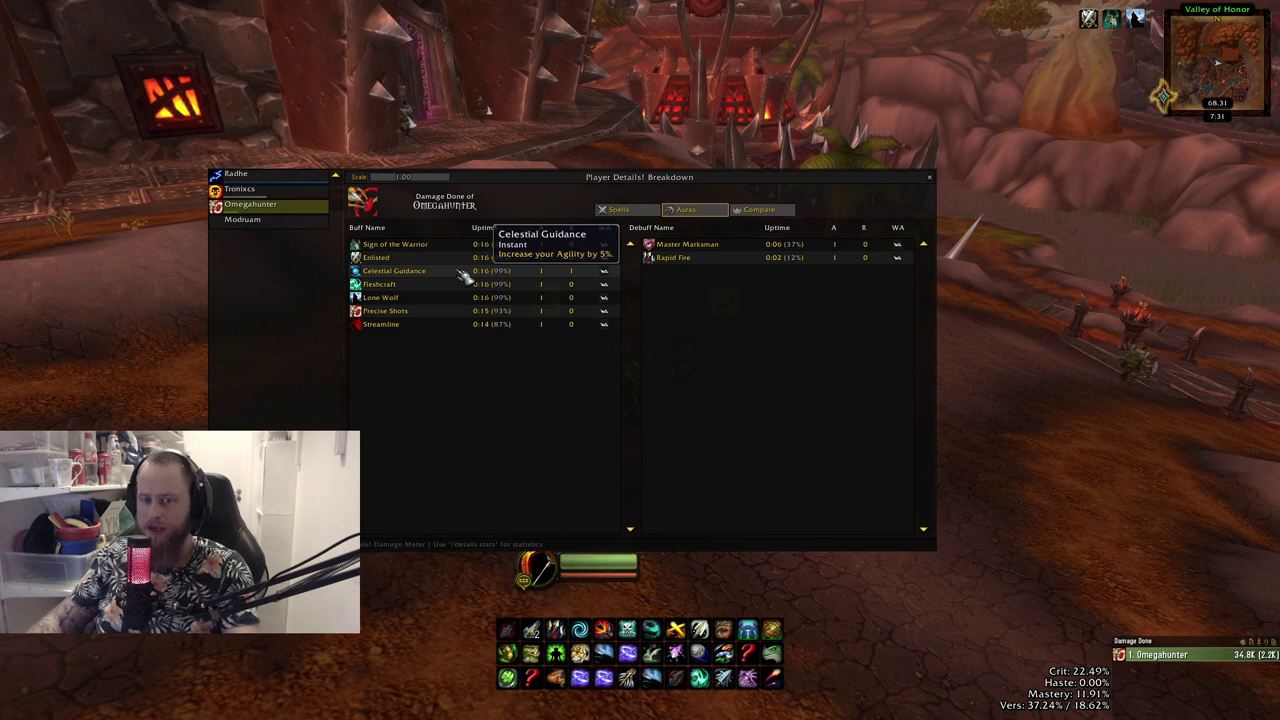
click(617, 209)
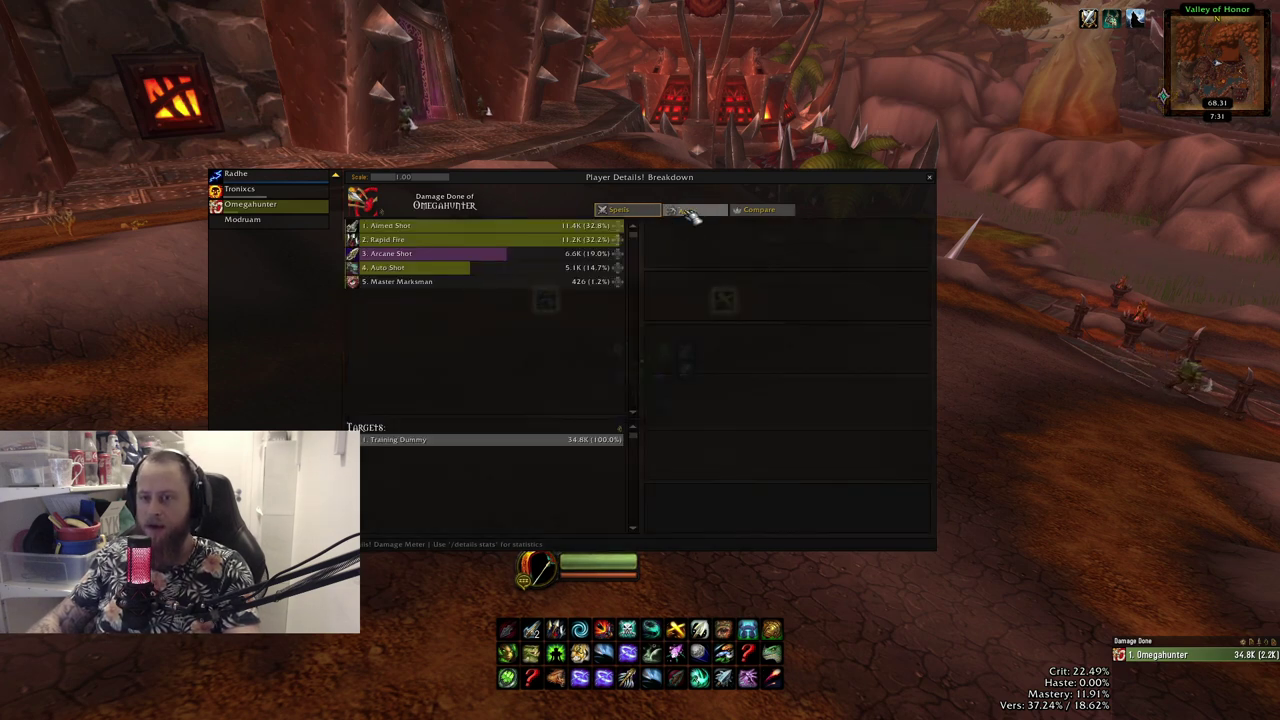
click(688, 212)
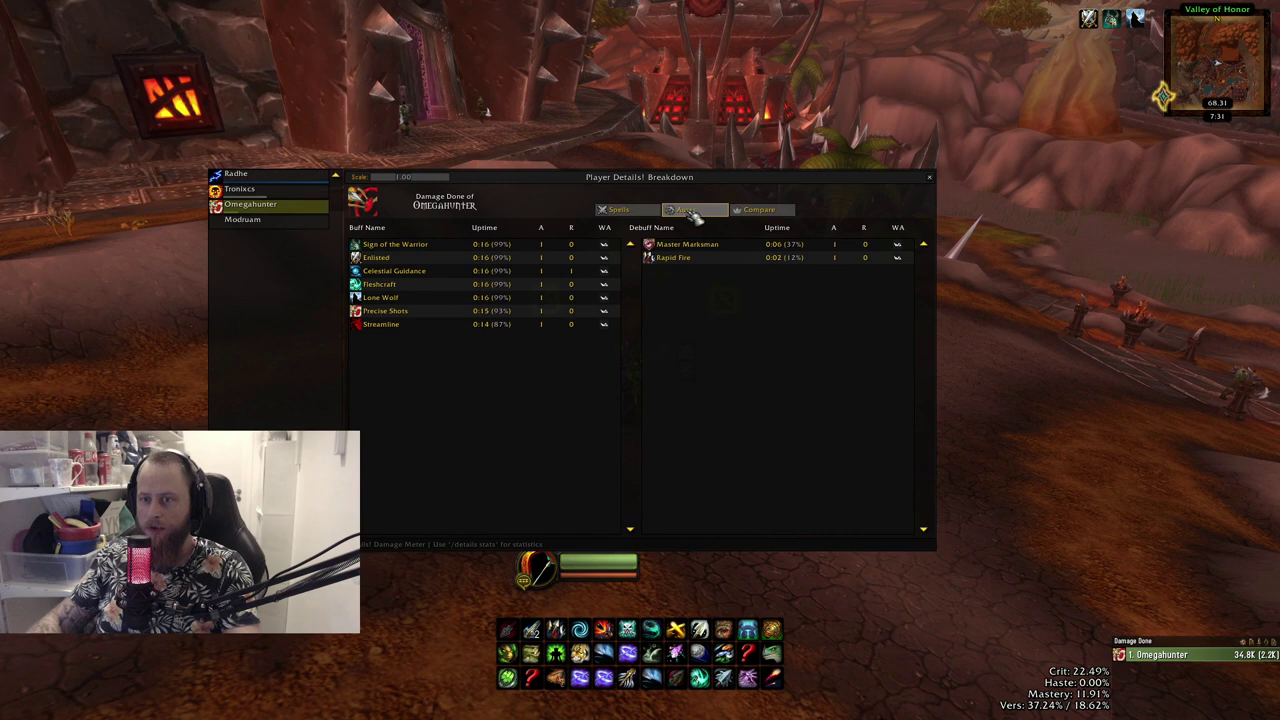
drag(704, 181, 784, 172)
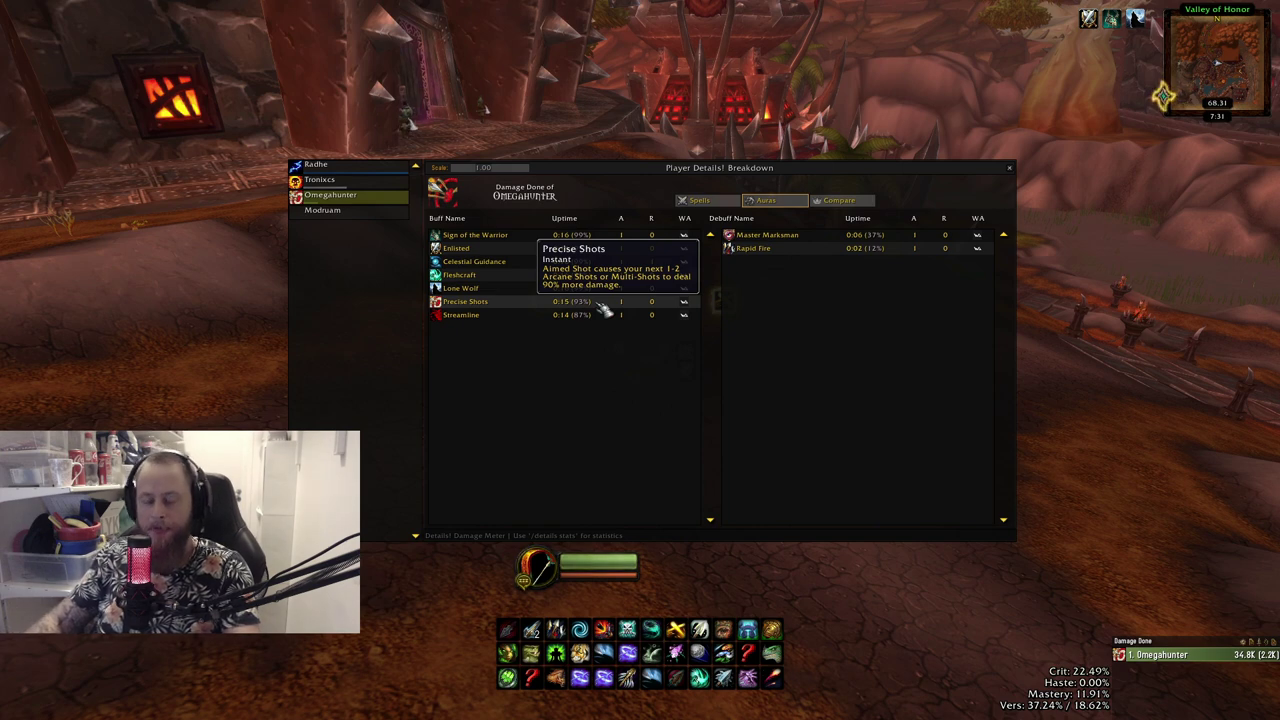
click(720, 204)
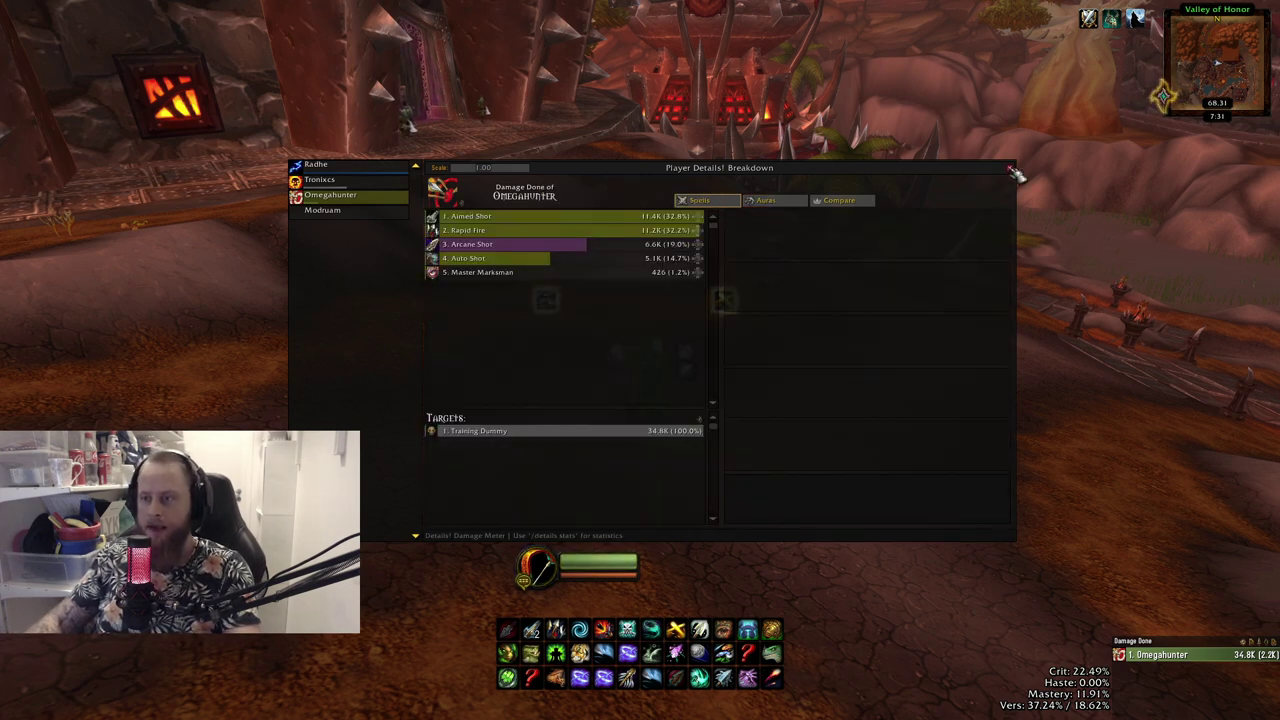
click(1010, 169)
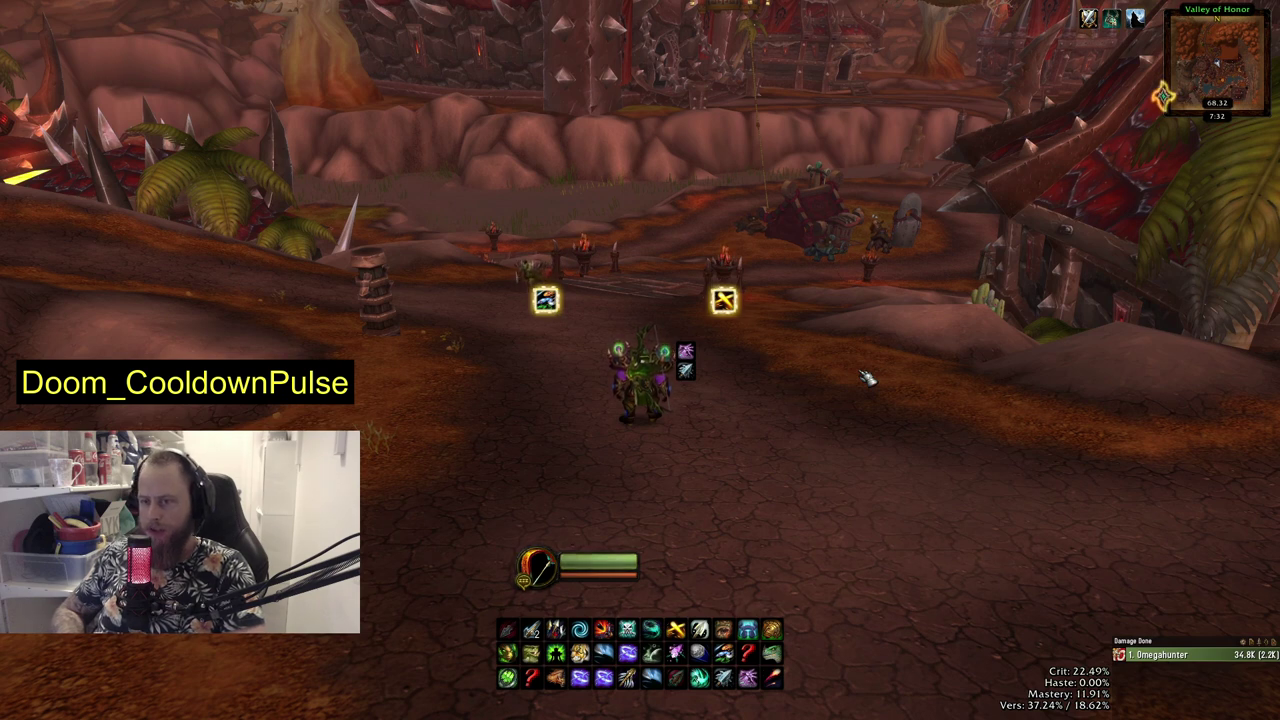
key(w)
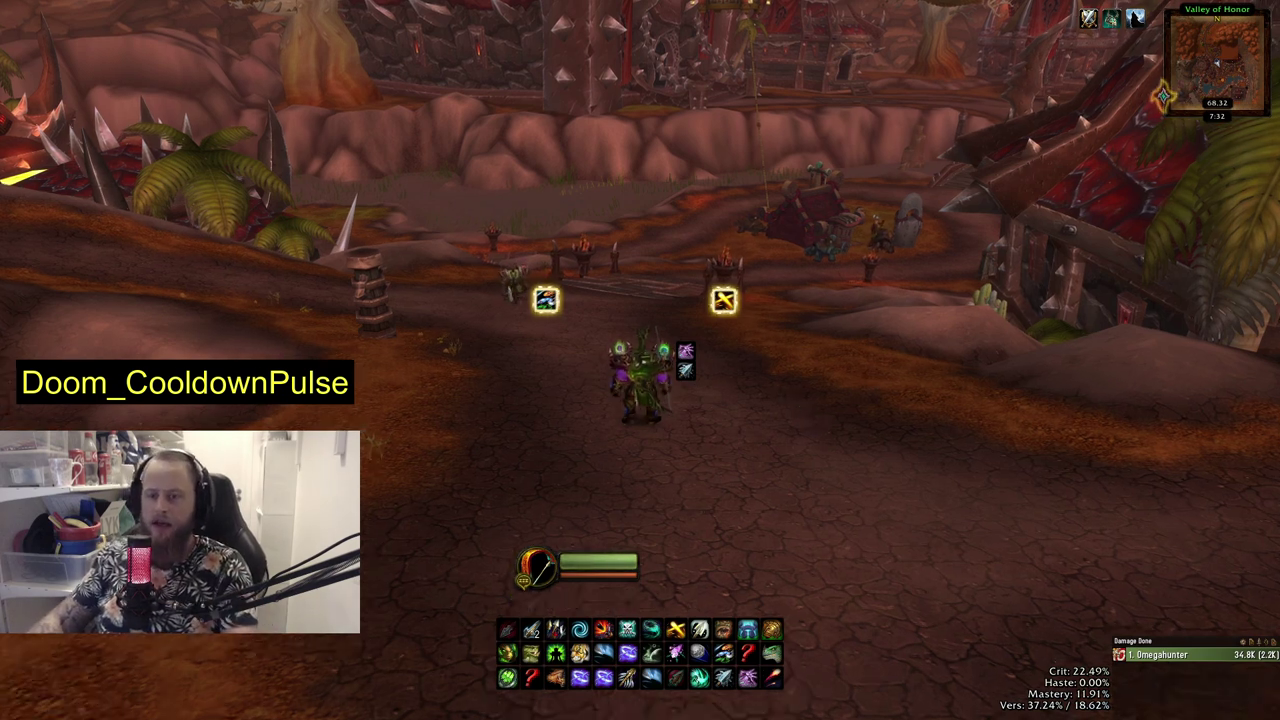
scroll(786, 359, down, 2)
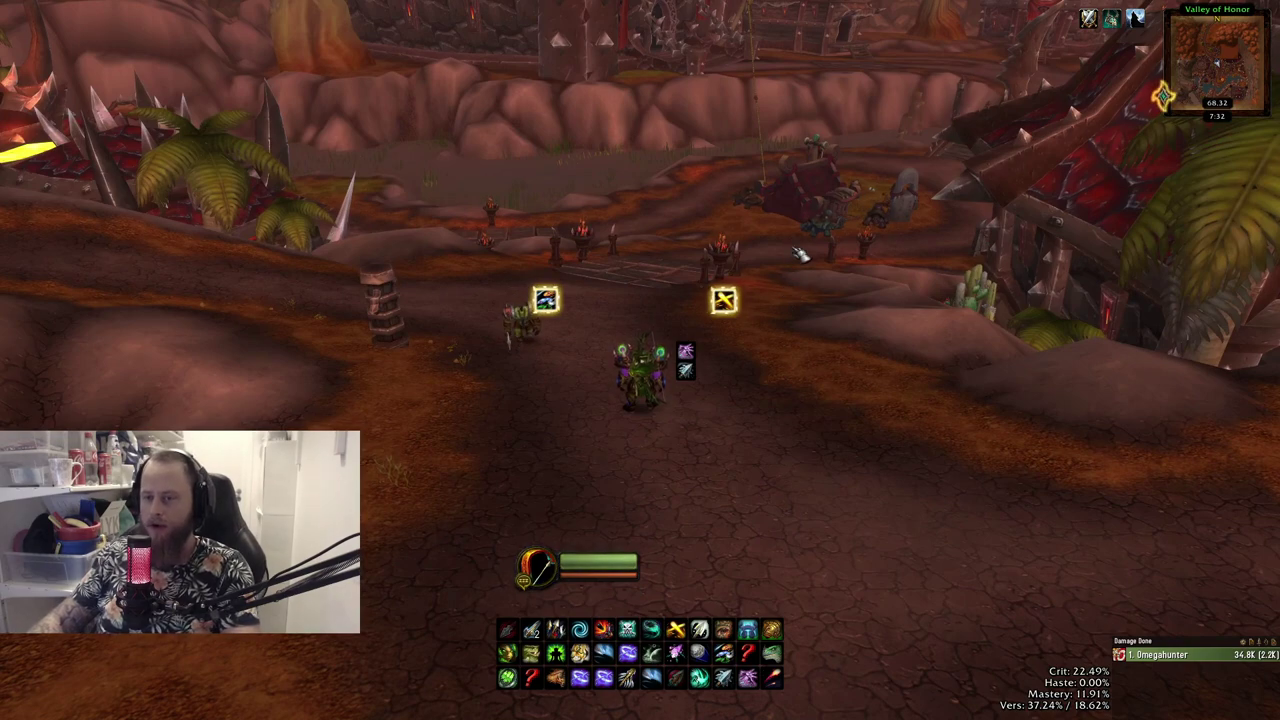
key(w)
drag(788, 394, 766, 349)
key(w)
key(space)
key(w)
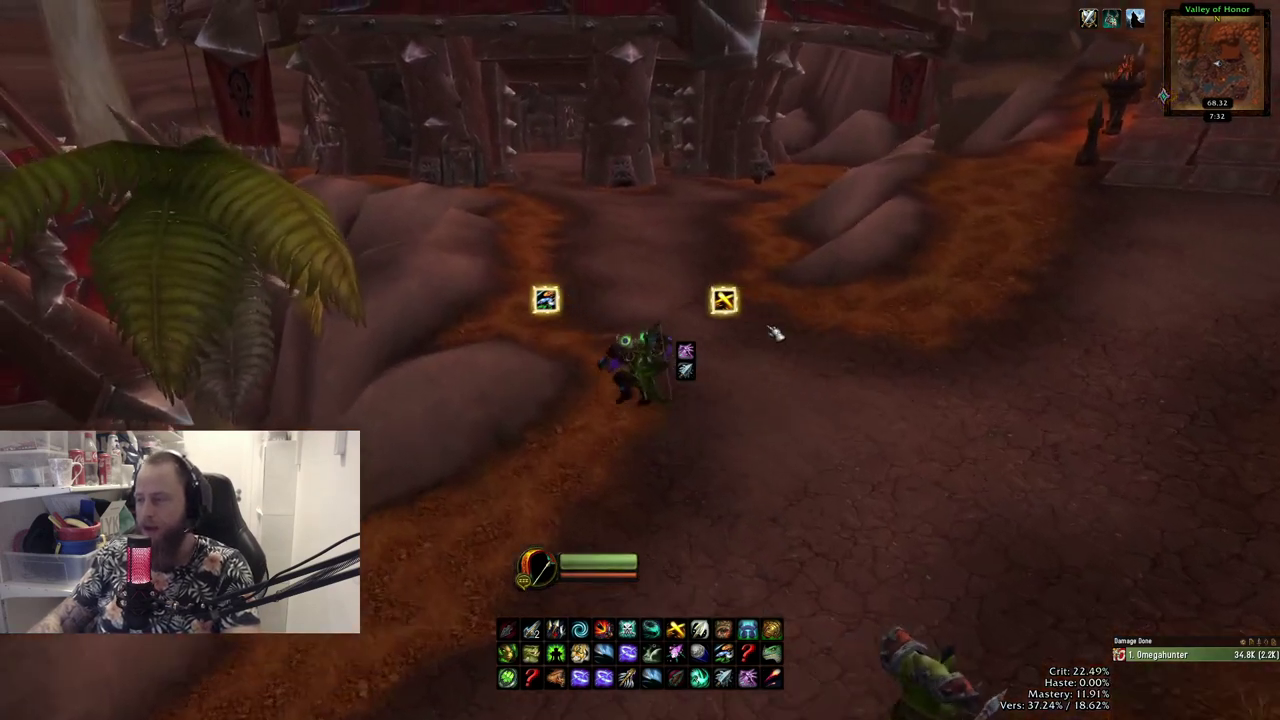
key(Escape)
key(Escape)
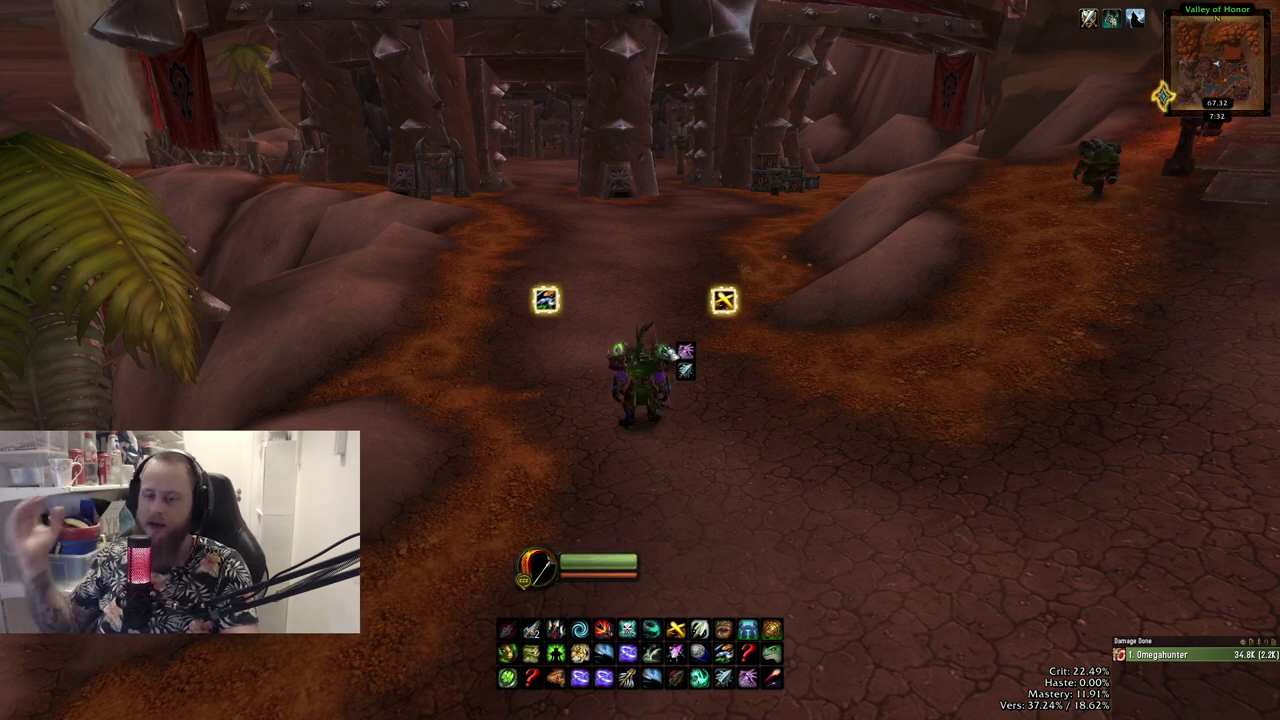
key(w)
key(w)
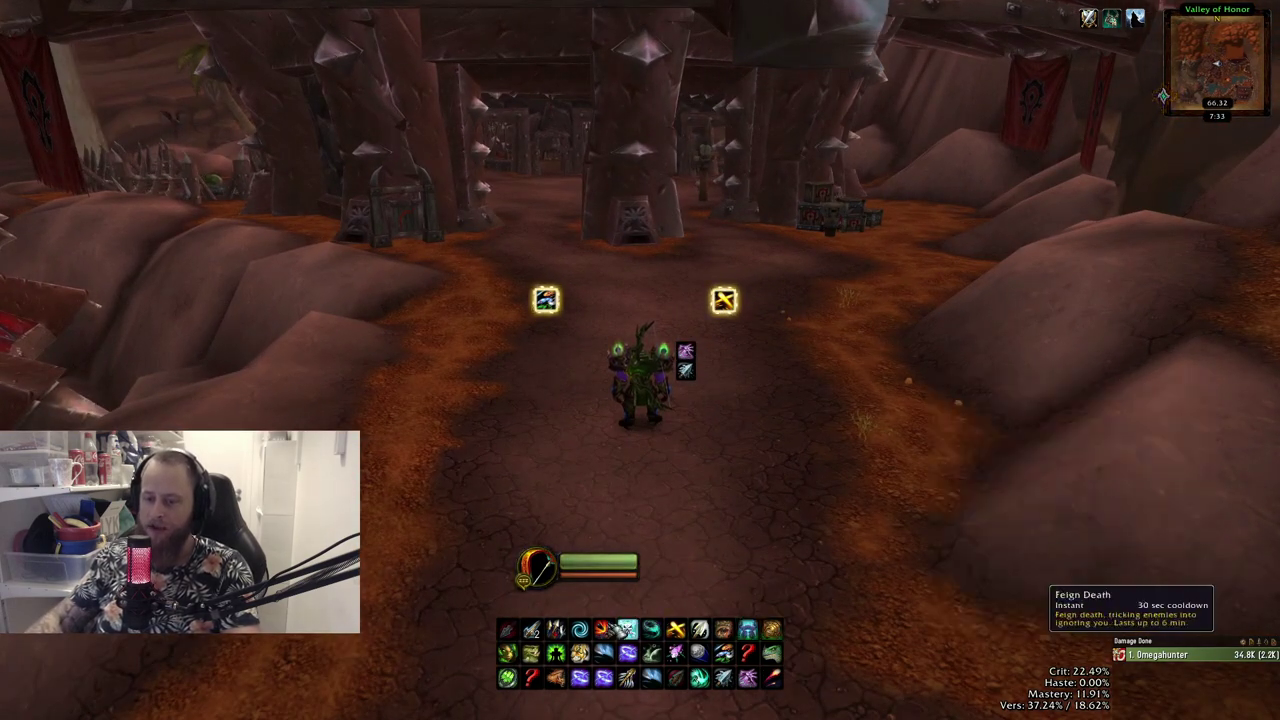
key(Escape)
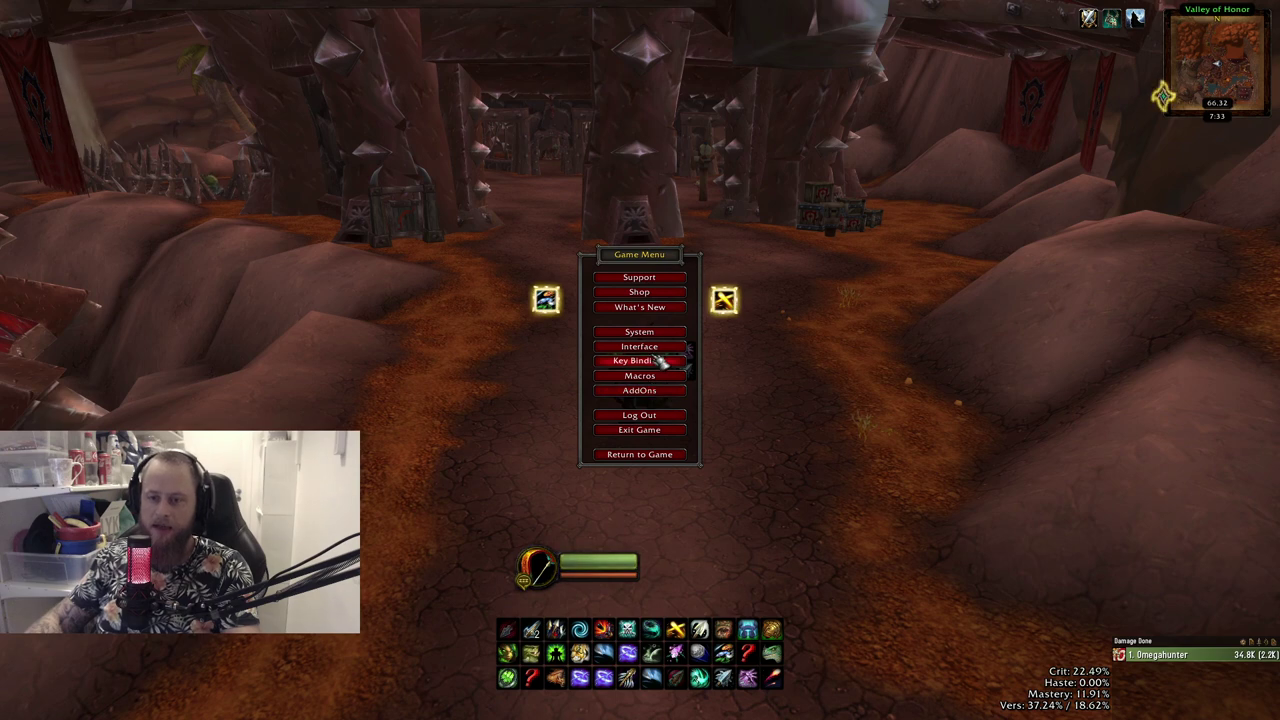
key(Escape)
Open the Doom_CooldownPulse options with the /dcp command, test the pulse animation, and close the options
key(Return)
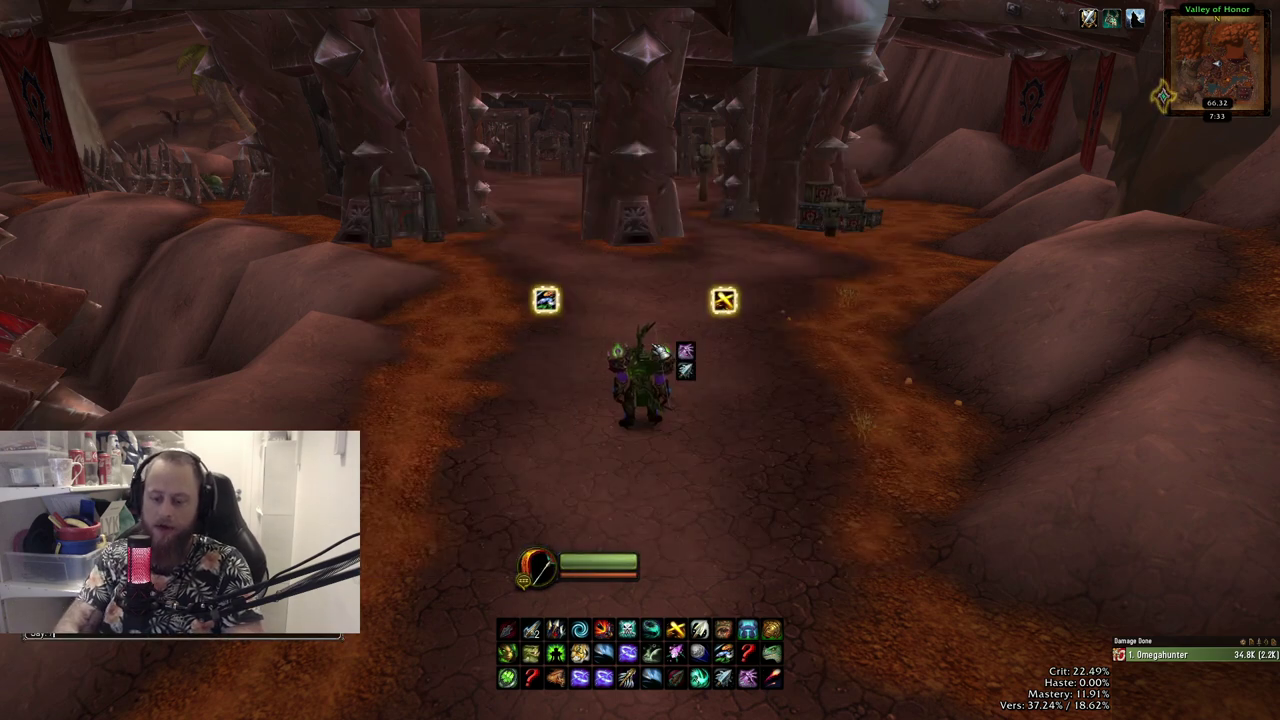
text(/dcp)
key(Return)
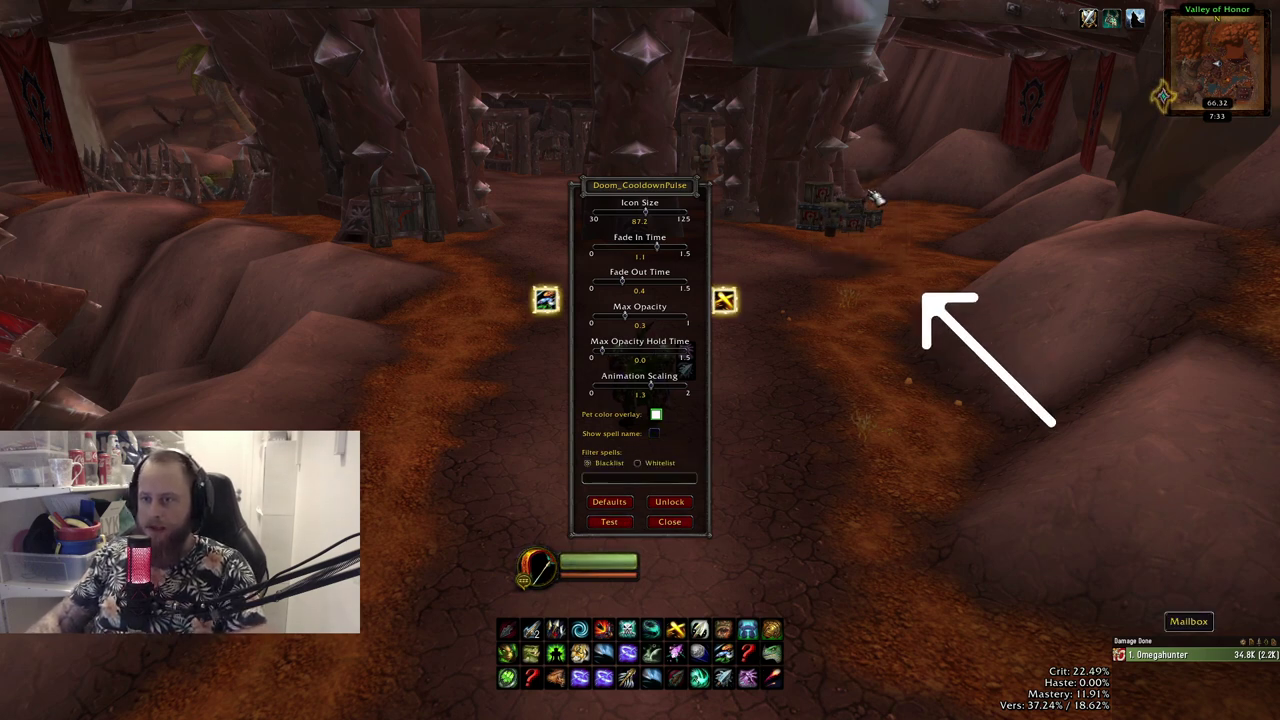
click(610, 525)
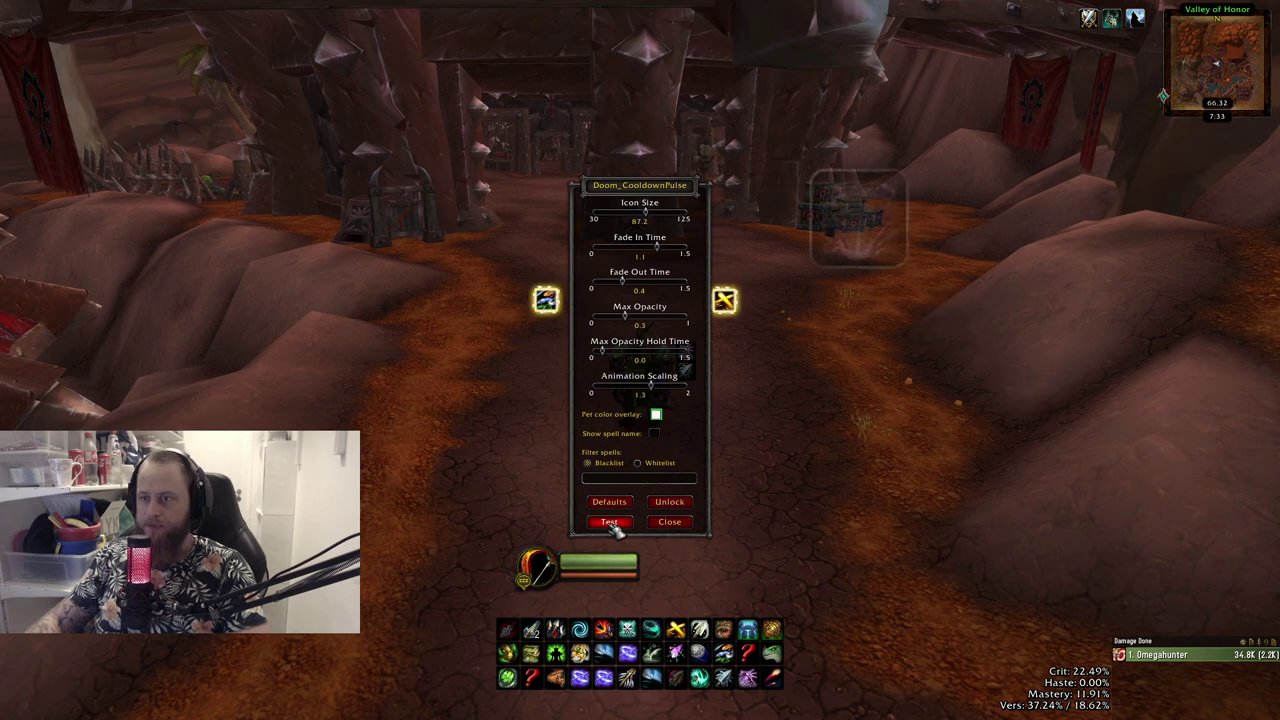
click(610, 525)
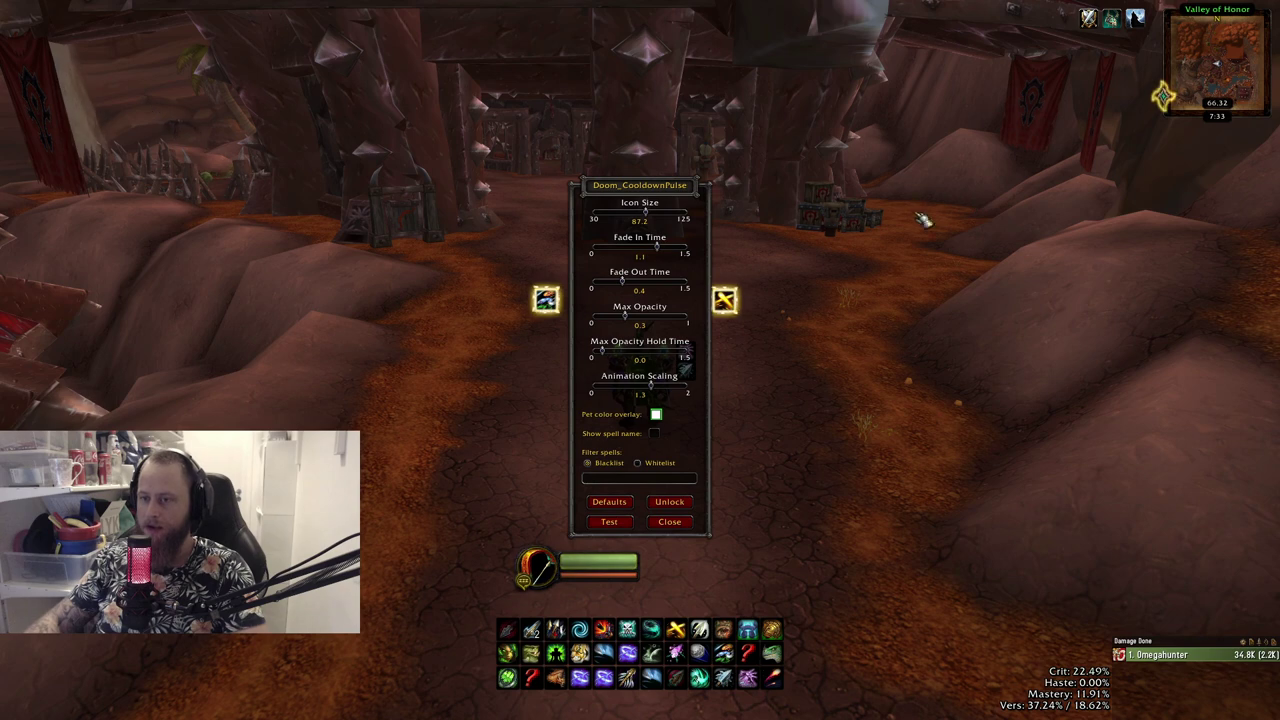
click(680, 526)
Target the player's own character so its target frame is shown
drag(778, 447, 1020, 447)
drag(791, 357, 900, 357)
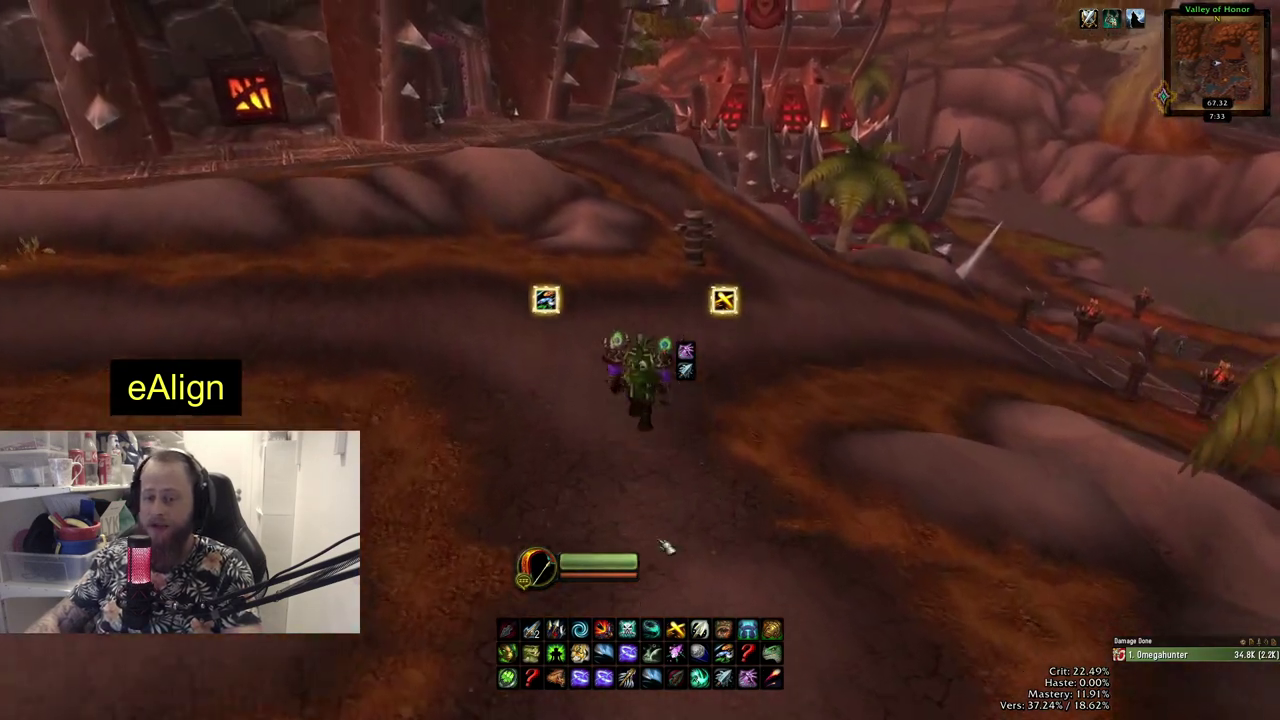
click(625, 562)
drag(754, 412, 900, 412)
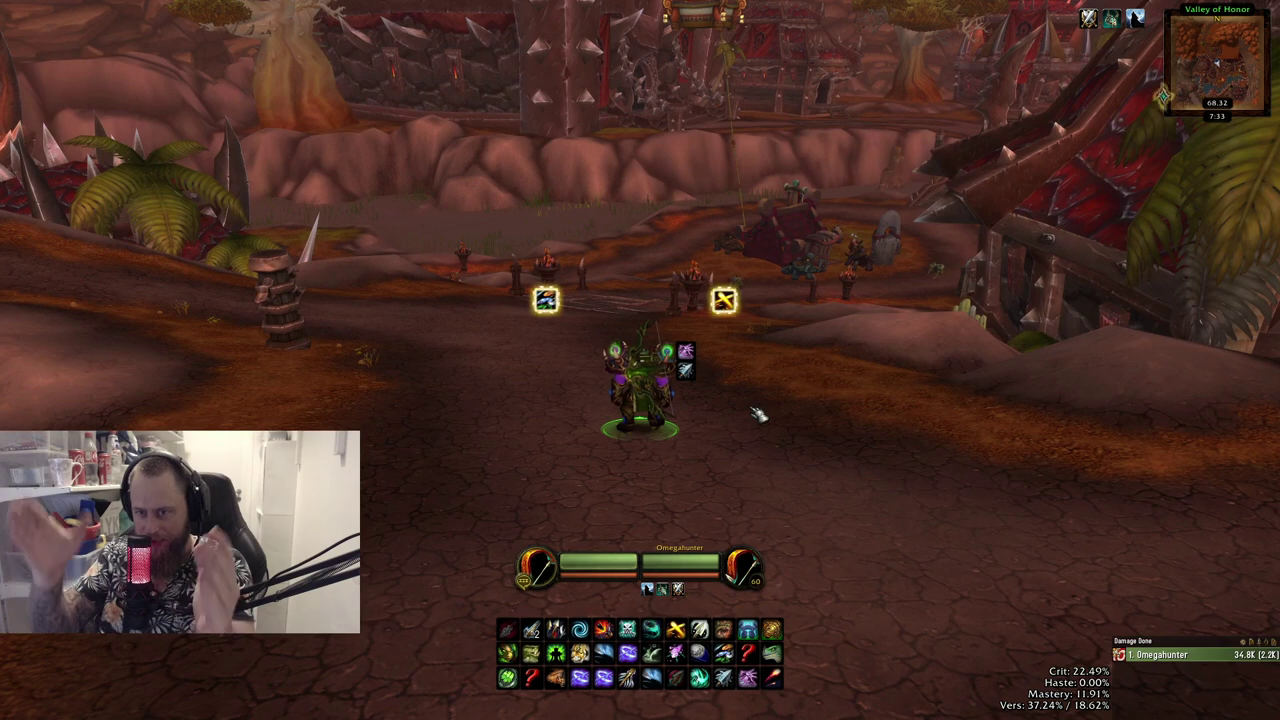
drag(770, 418, 790, 426)
Display the eAlign grid overlay across the screen with its chat command, and hide it again
key(Return)
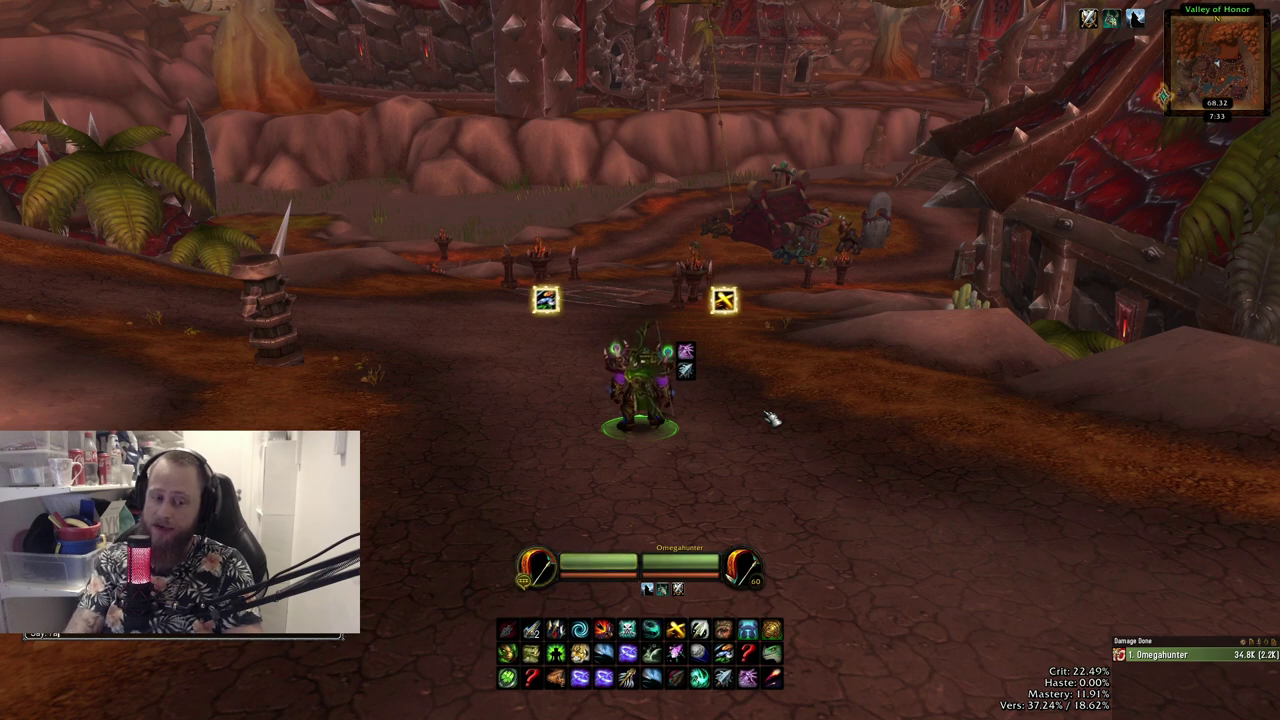
key(Return)
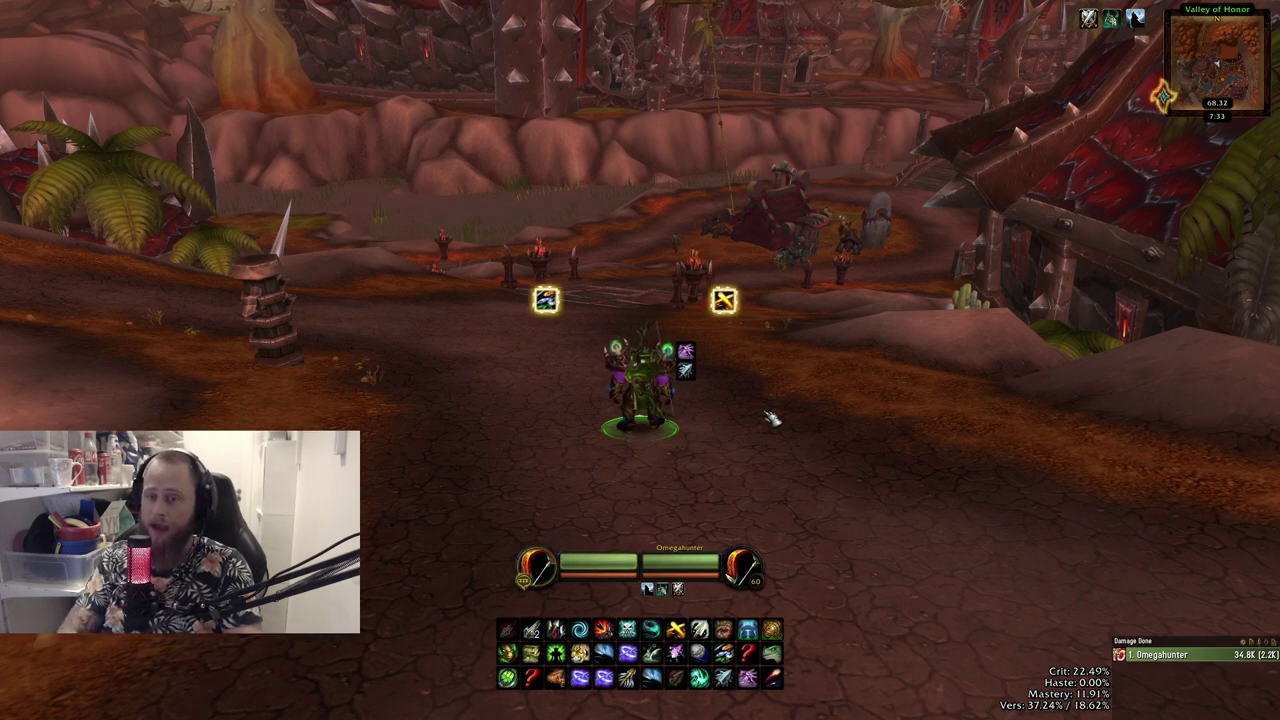
key(Return)
key(Return)
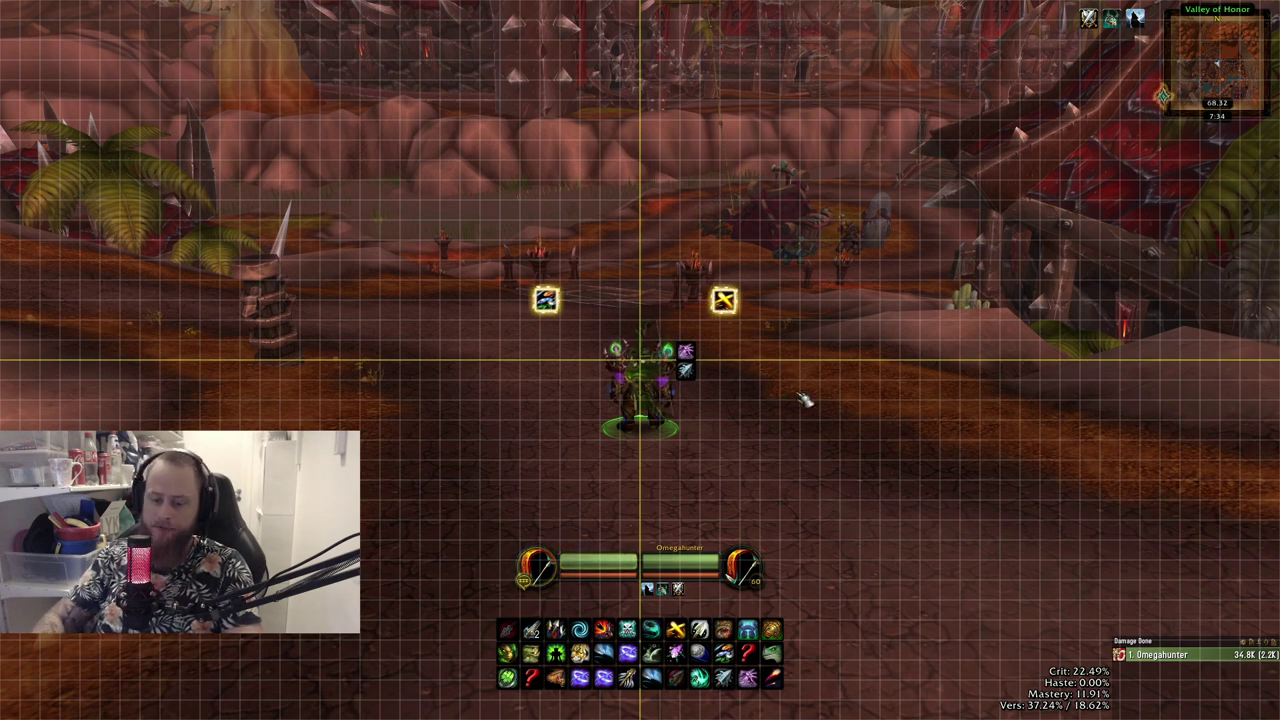
key(Return)
key(Return)
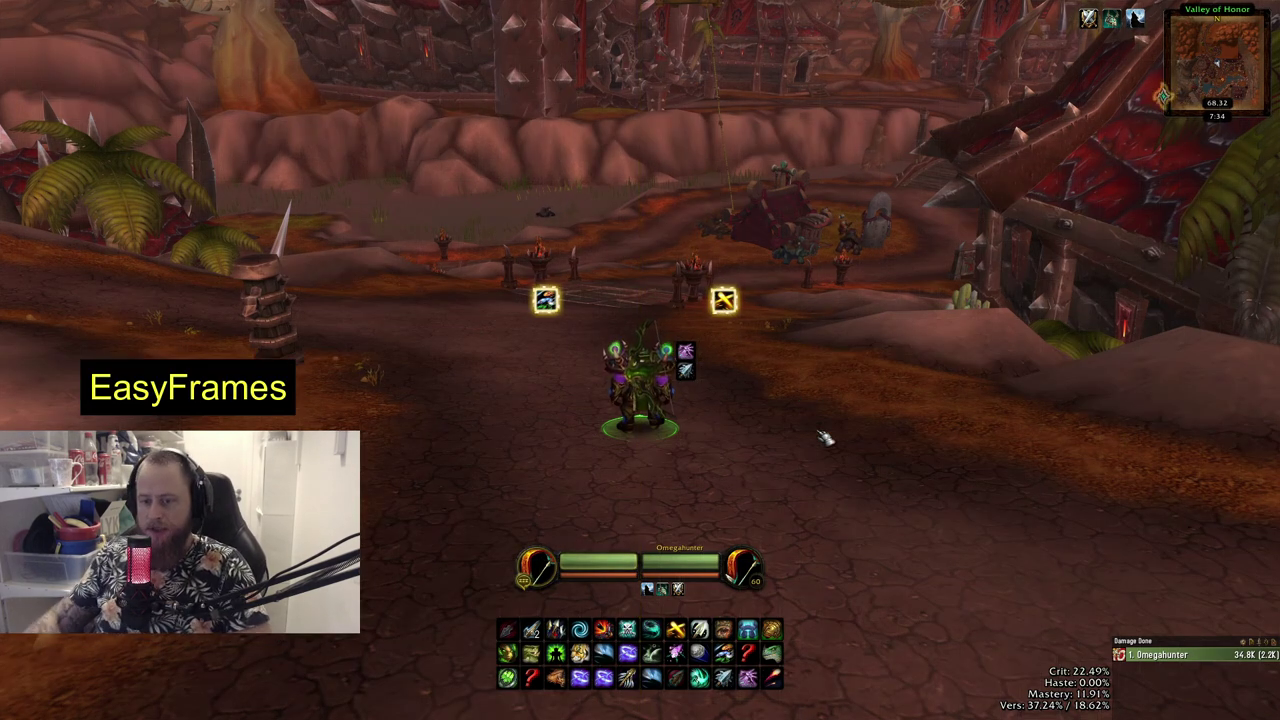
Open the Easy Frames main options in the addon settings and toggle Class colored healthbars off and back on
mouse_move(600, 565)
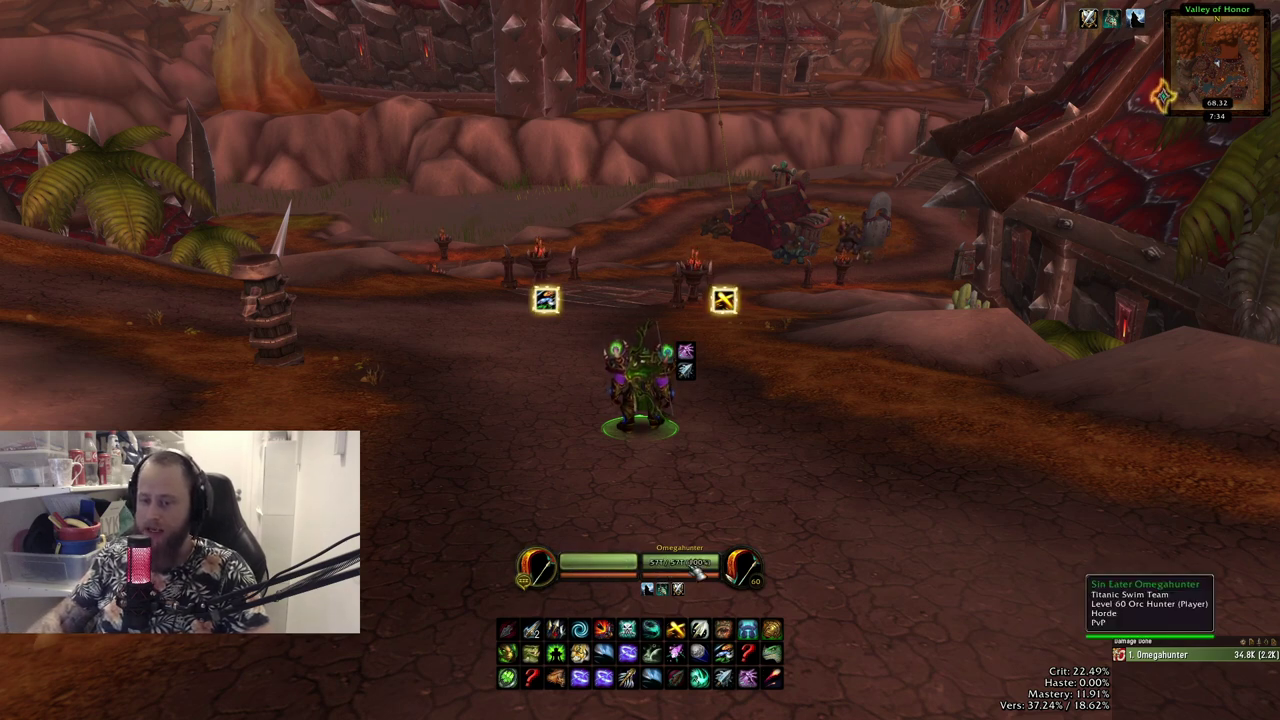
key(Escape)
key(Escape)
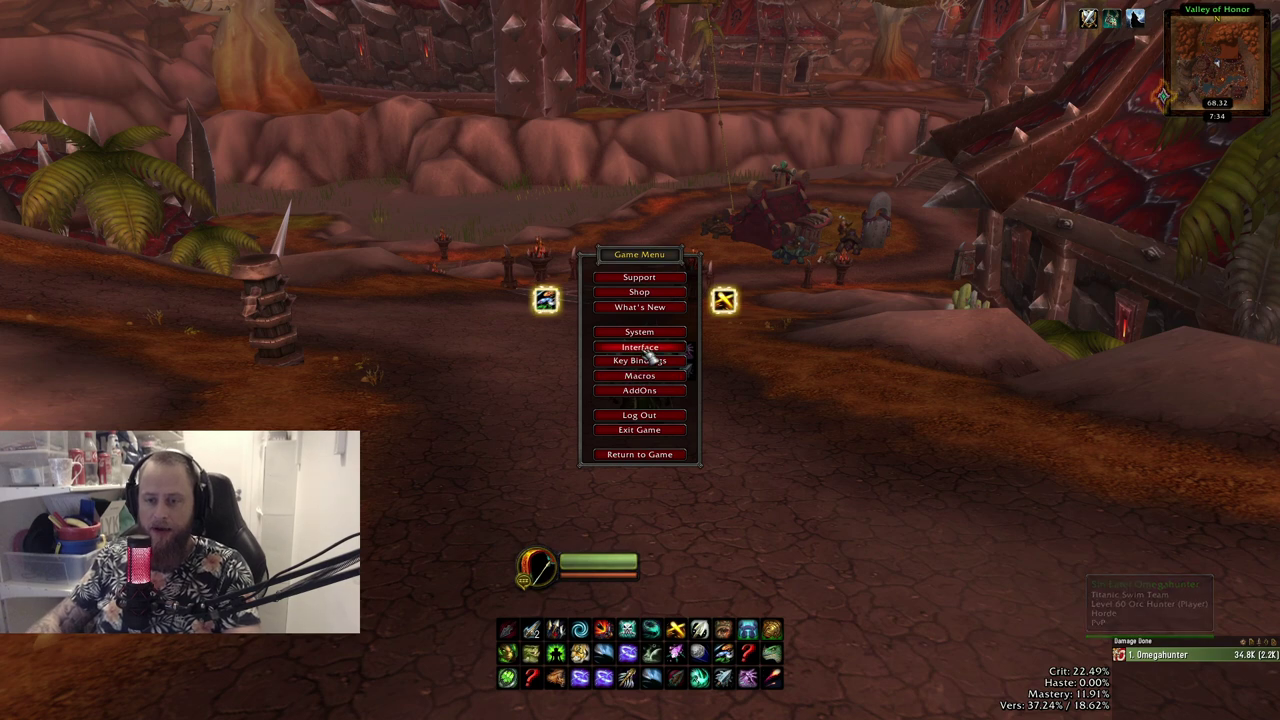
click(639, 346)
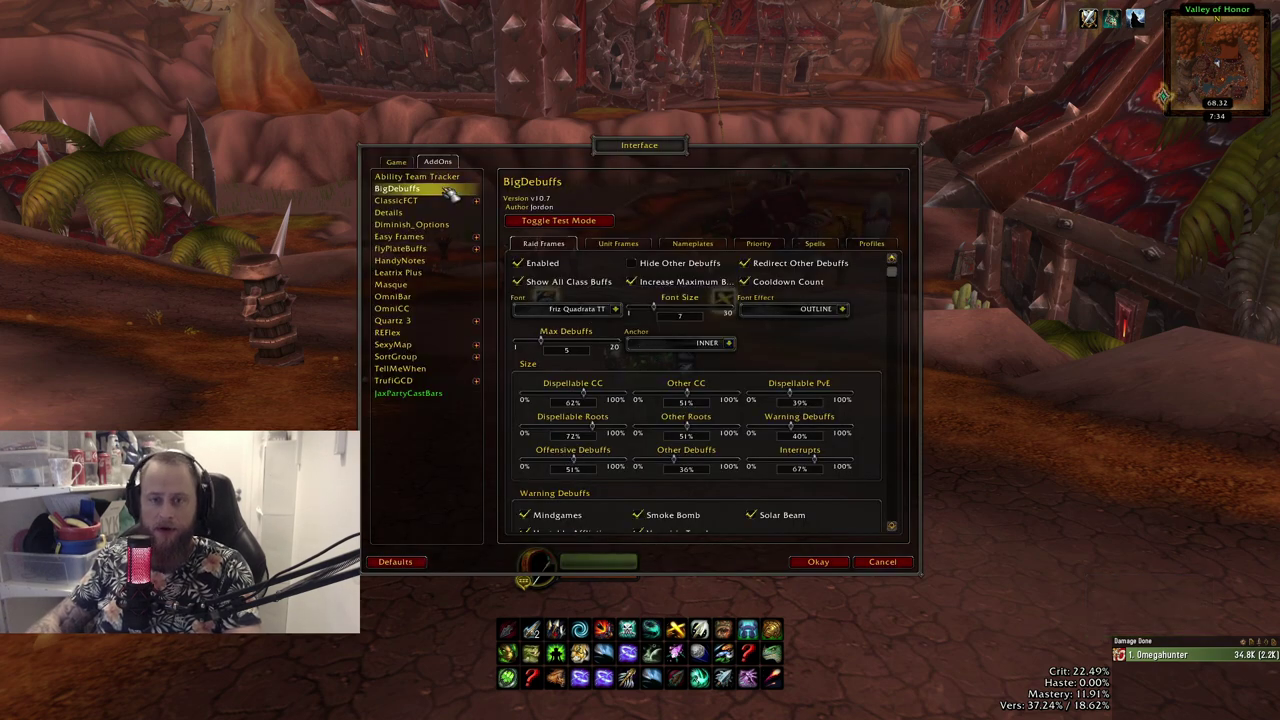
click(428, 238)
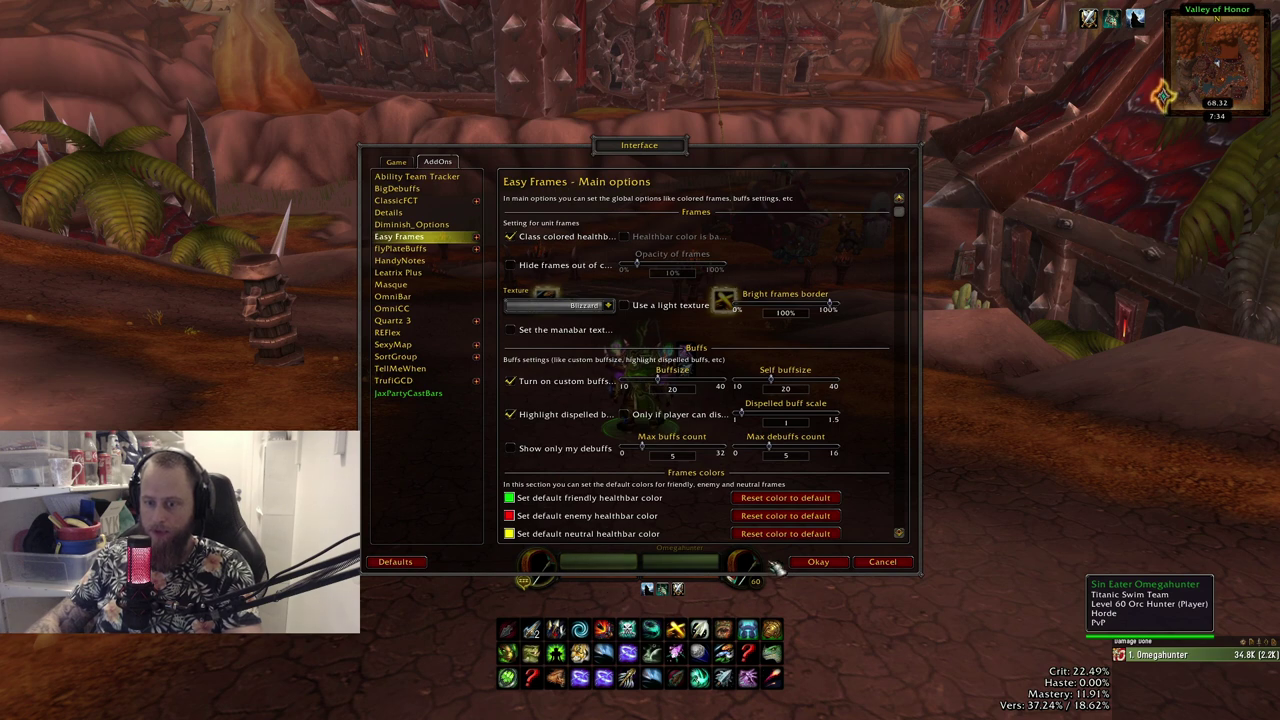
click(550, 236)
click(550, 236)
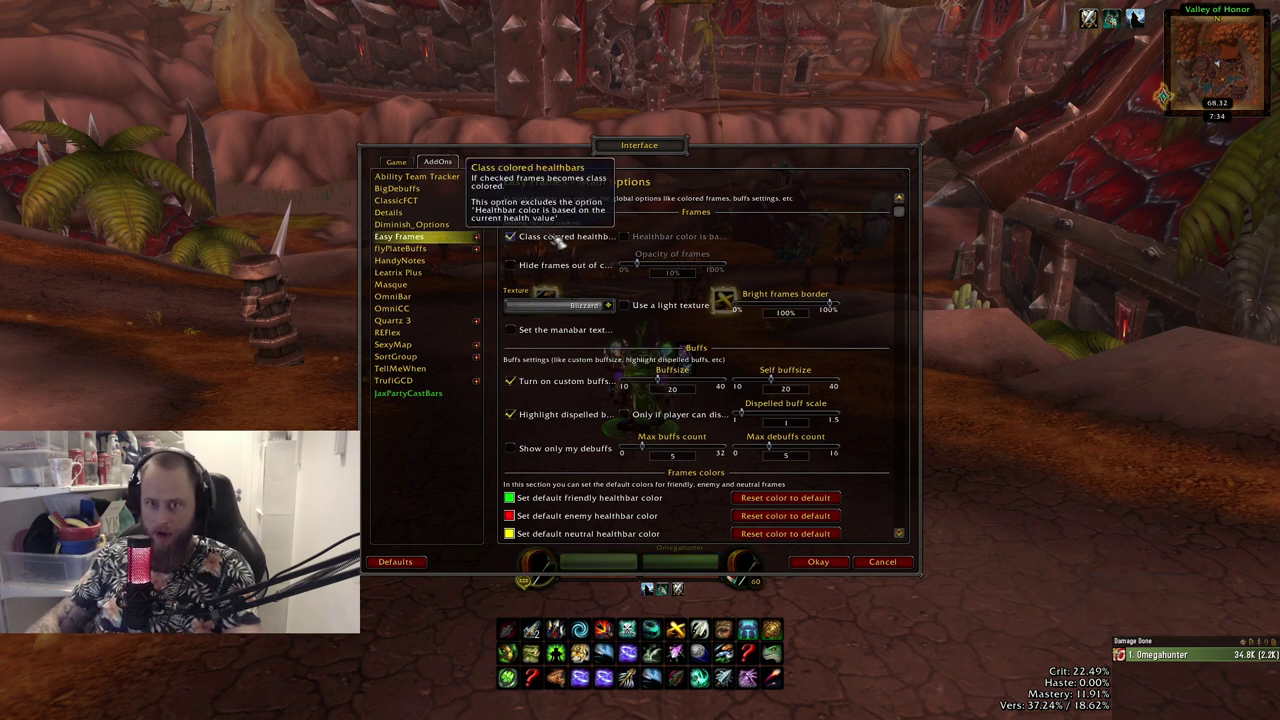